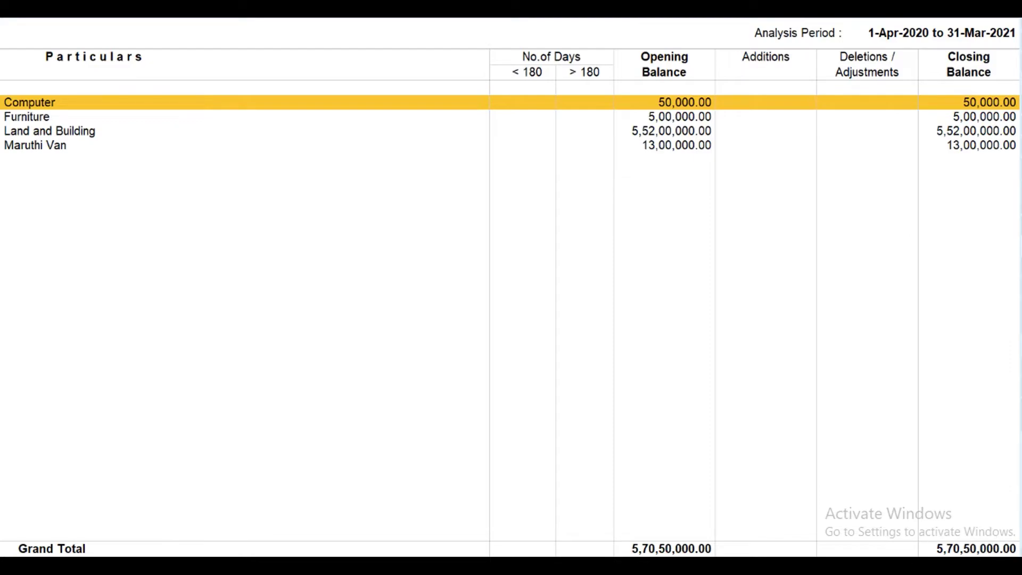
Step: Switch the Fixed Assets report to detailed view, listing each asset's 1-Apr-2020 opening balance entry
{"action": "key", "text": "alt+F1"}
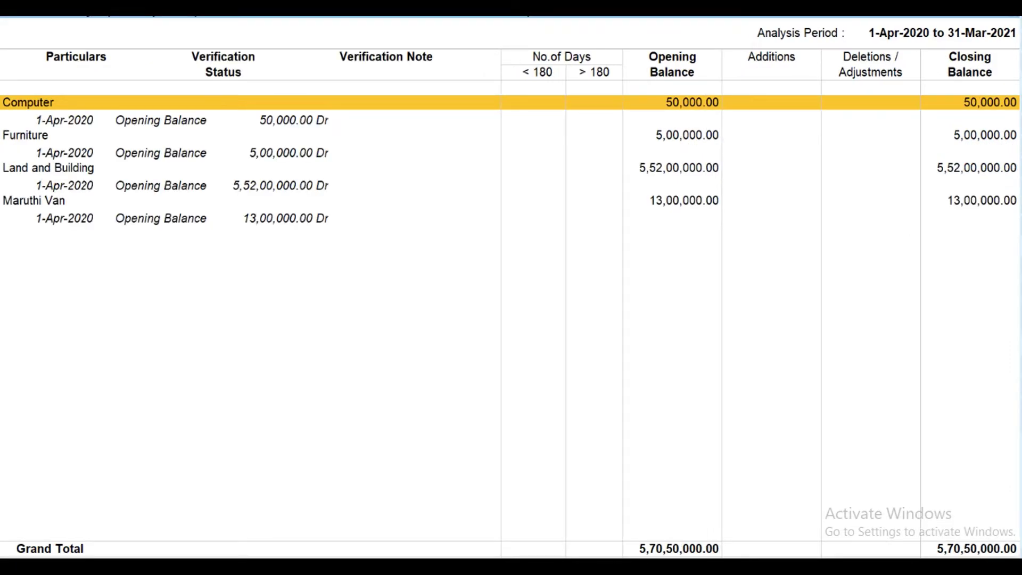